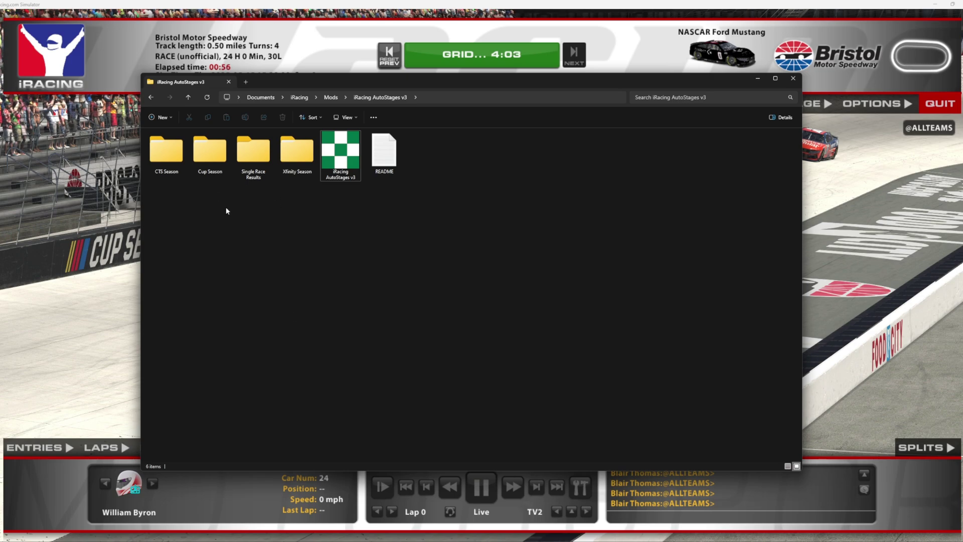
pyautogui.doubleClick(208, 165)
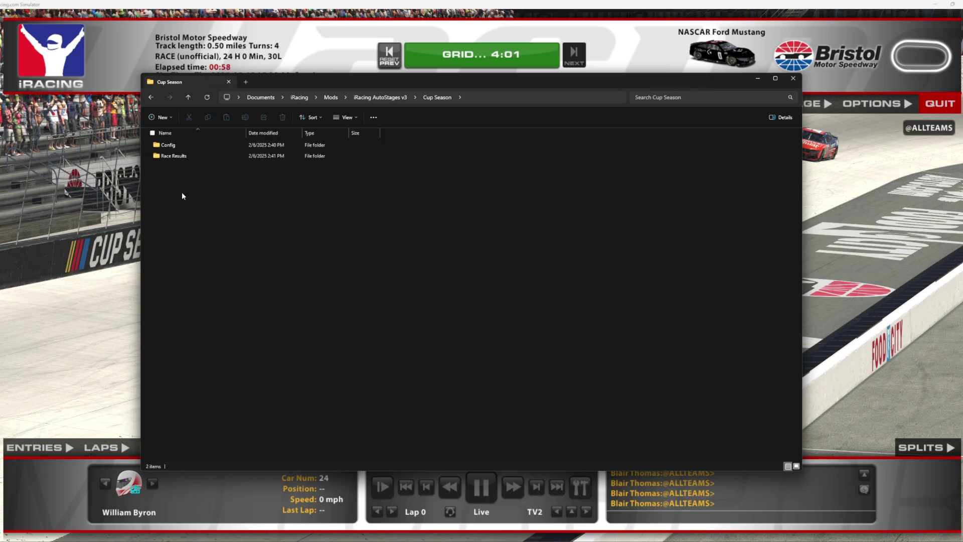
pyautogui.click(186, 97)
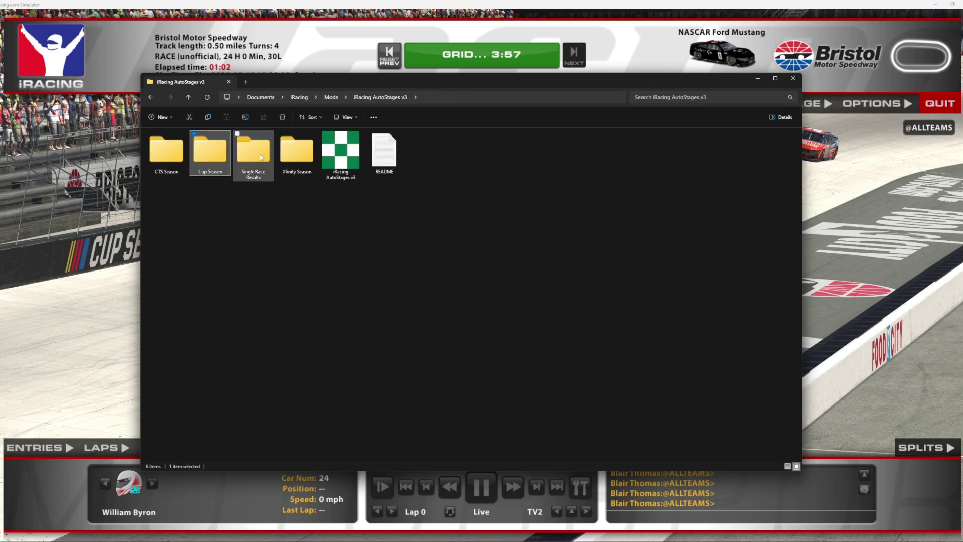
pyautogui.click(354, 204)
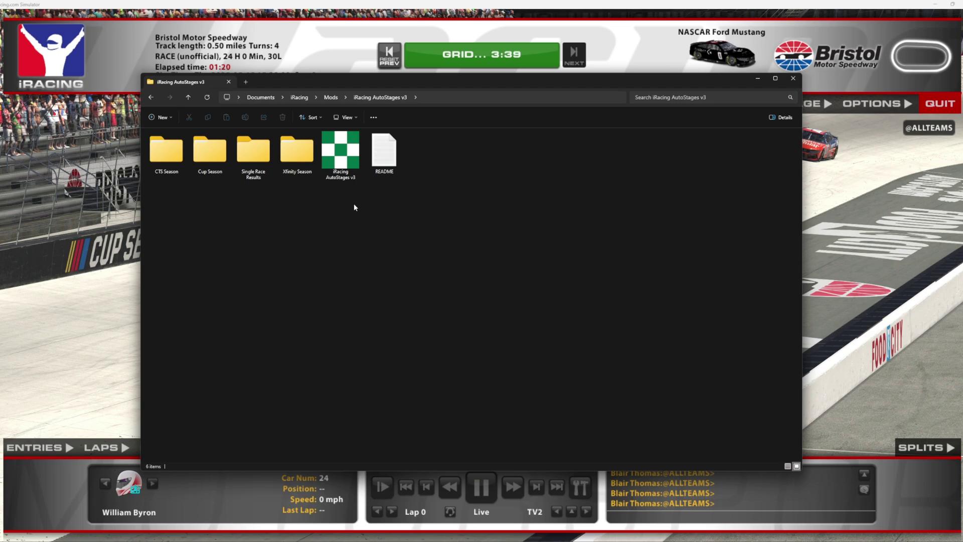
# Run iRacing AutoStages v3.exe as administrator and bring the iRacing Bristol grid back to front.
pyautogui.rightClick(329, 152)
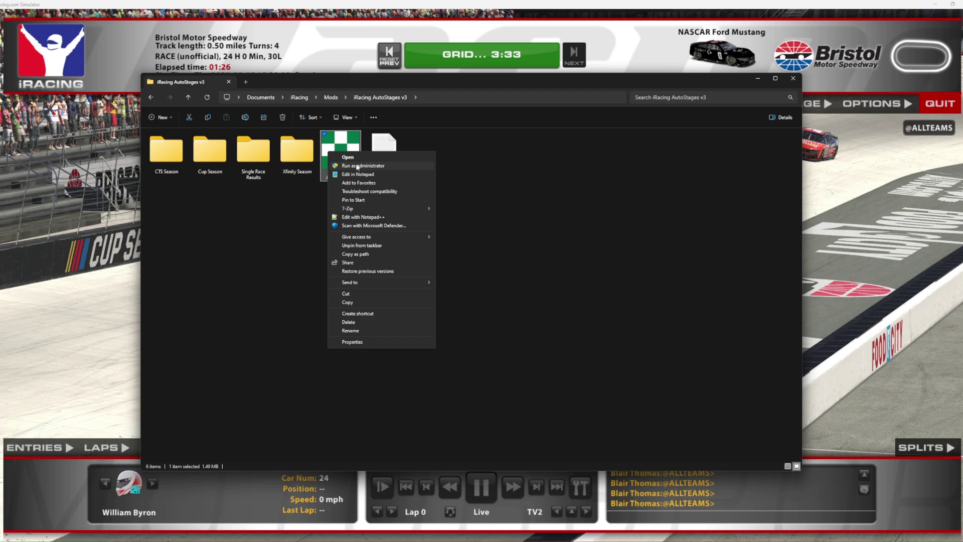
pyautogui.click(260, 220)
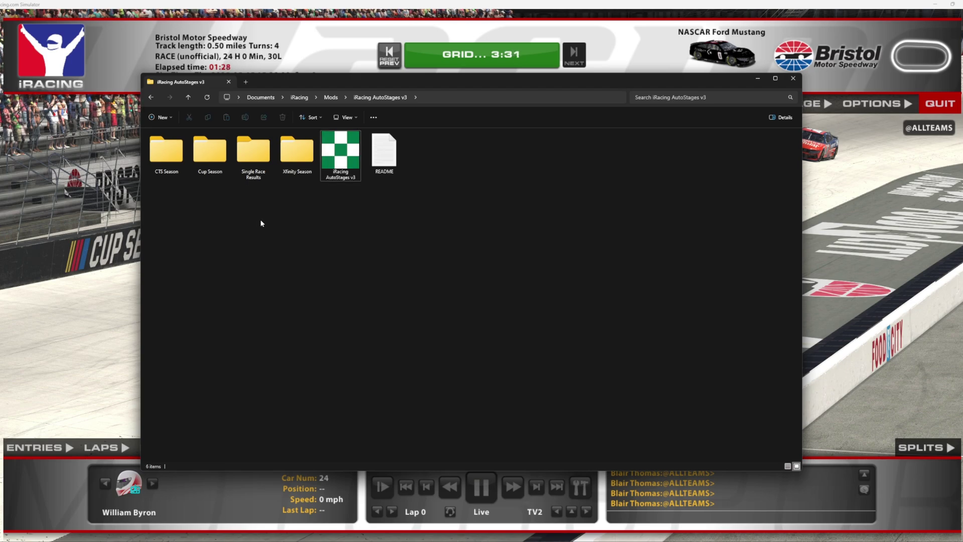
pyautogui.click(878, 224)
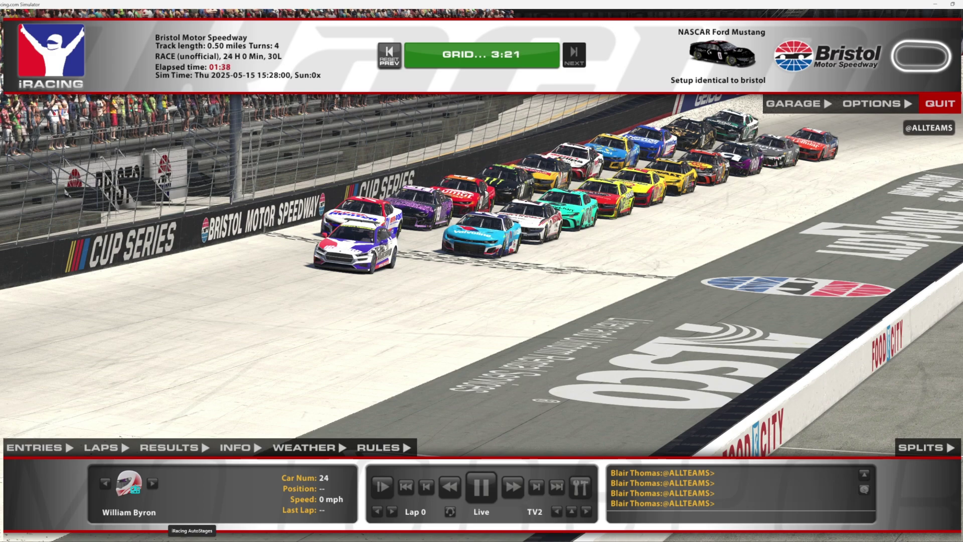
# Bring the AutoStages v3 window over the Bristol grid, showing automatic stages at laps 8 and 15 of 30.
pyautogui.click(192, 539)
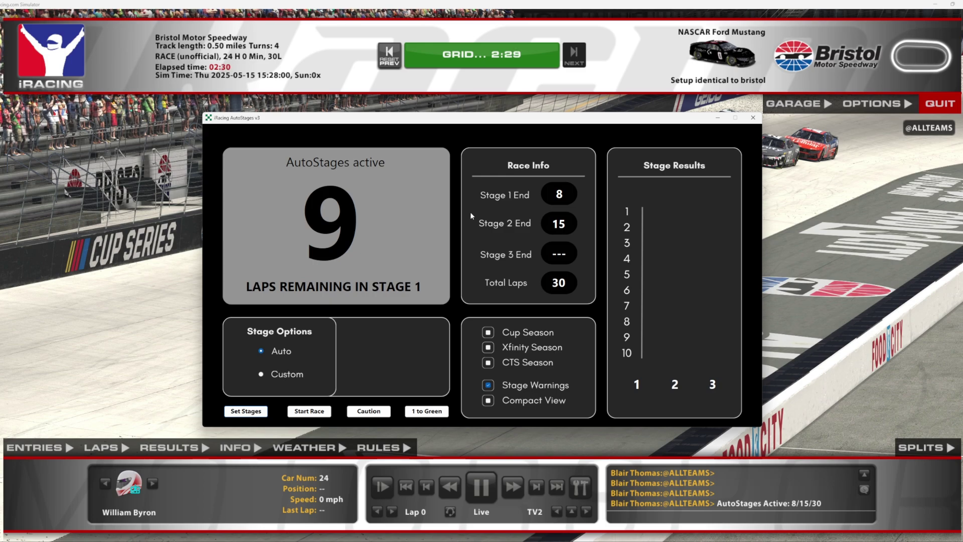
# Switch to Custom with a single Stage 1 End, adjust its percentage, and apply: lap 15 of 30.
pyautogui.click(285, 376)
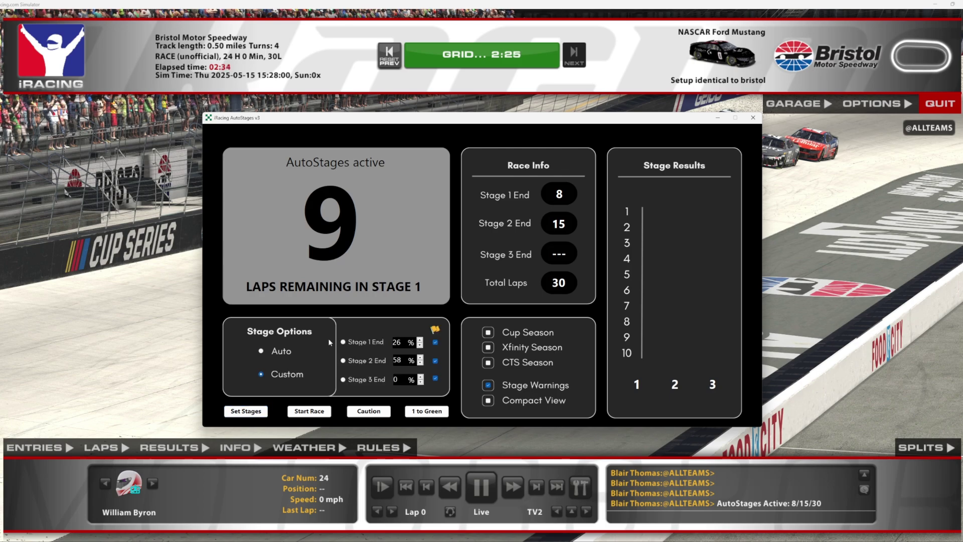
pyautogui.click(365, 343)
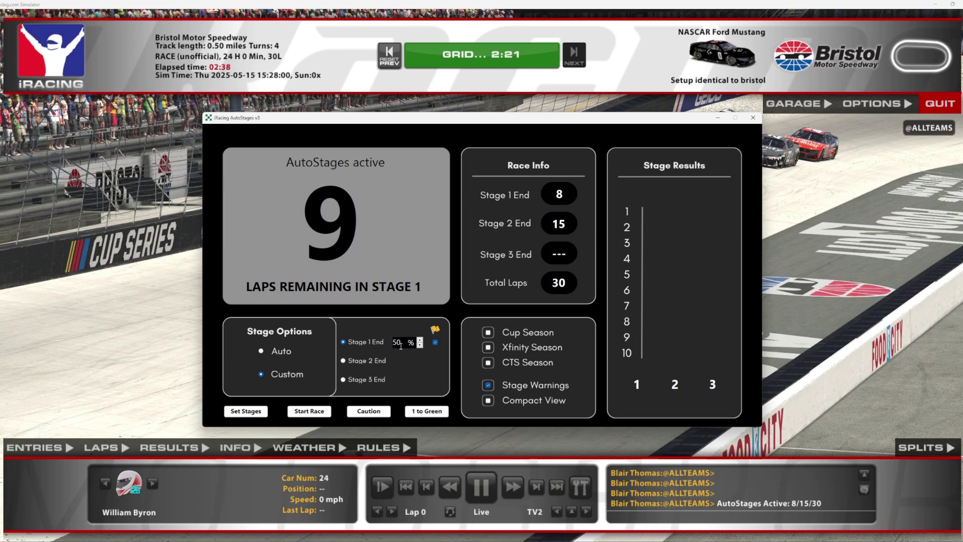
pyautogui.click(362, 361)
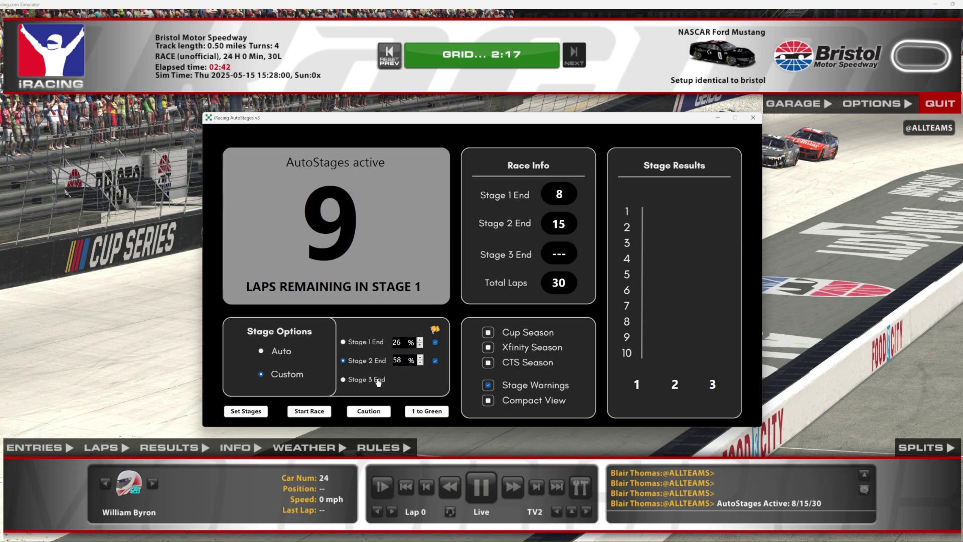
pyautogui.click(419, 345)
pyautogui.click(420, 346)
pyautogui.click(420, 346)
pyautogui.click(420, 345)
pyautogui.click(420, 346)
pyautogui.click(420, 346)
pyautogui.click(420, 345)
pyautogui.click(420, 345)
pyautogui.click(420, 340)
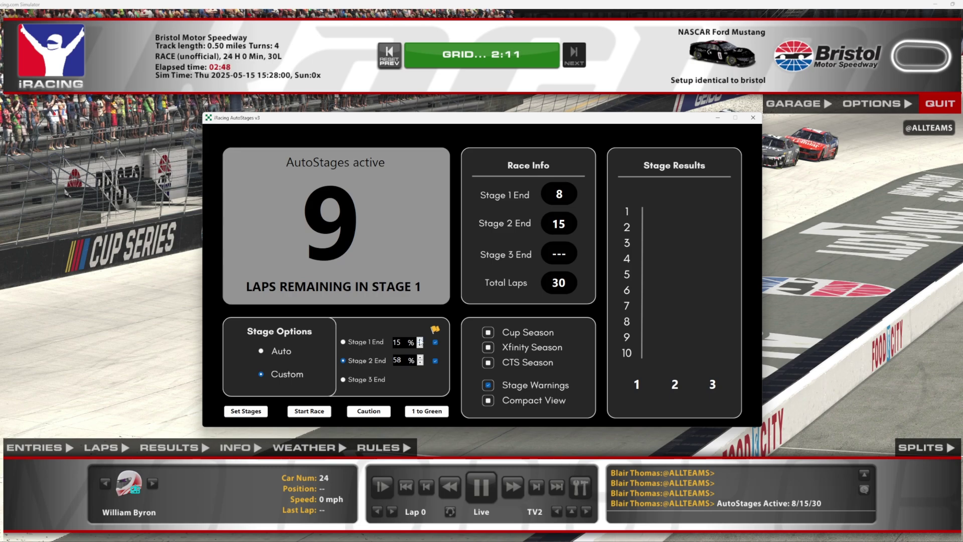
pyautogui.click(357, 346)
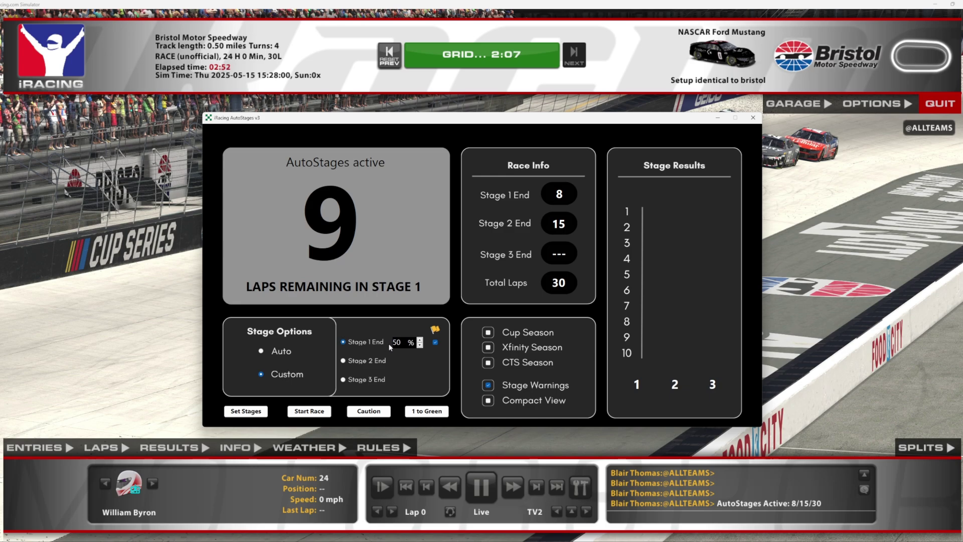
pyautogui.click(244, 417)
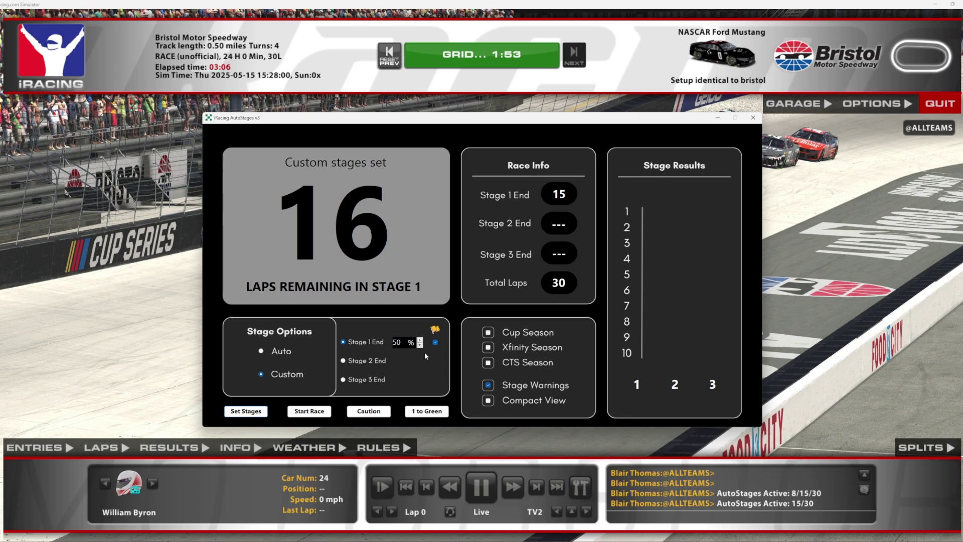
# Apply two custom stage ends with Stage 2's flag off, moving Stage 1 to lap 8.
pyautogui.click(365, 380)
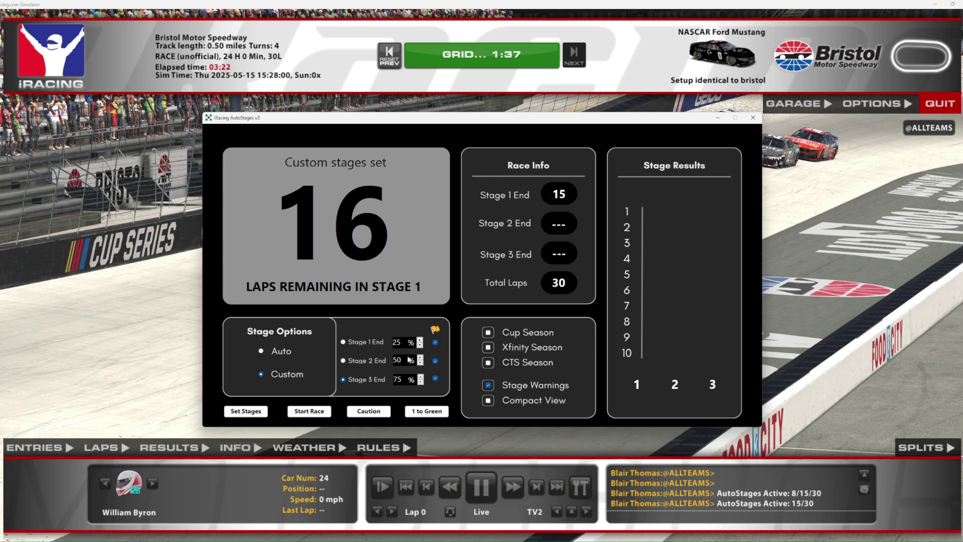
pyautogui.click(435, 378)
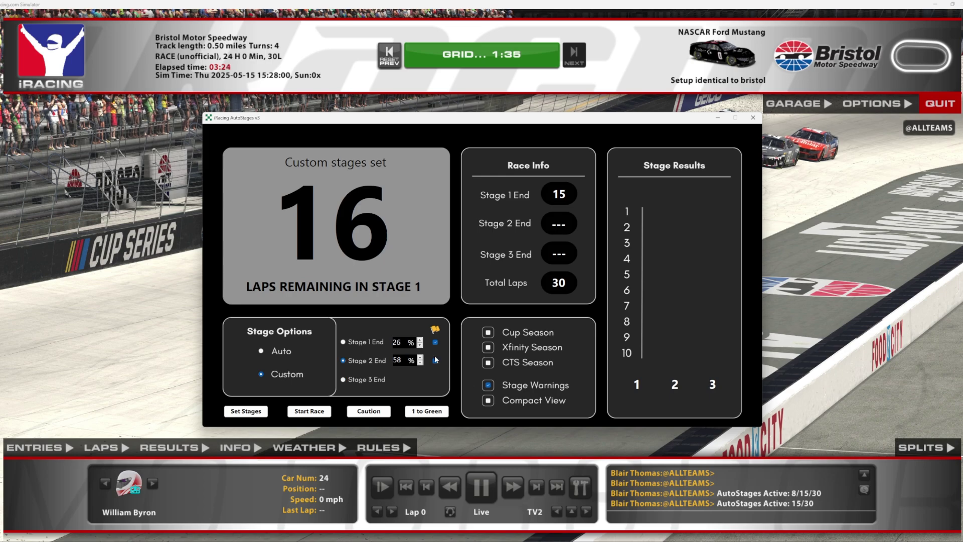
pyautogui.click(436, 362)
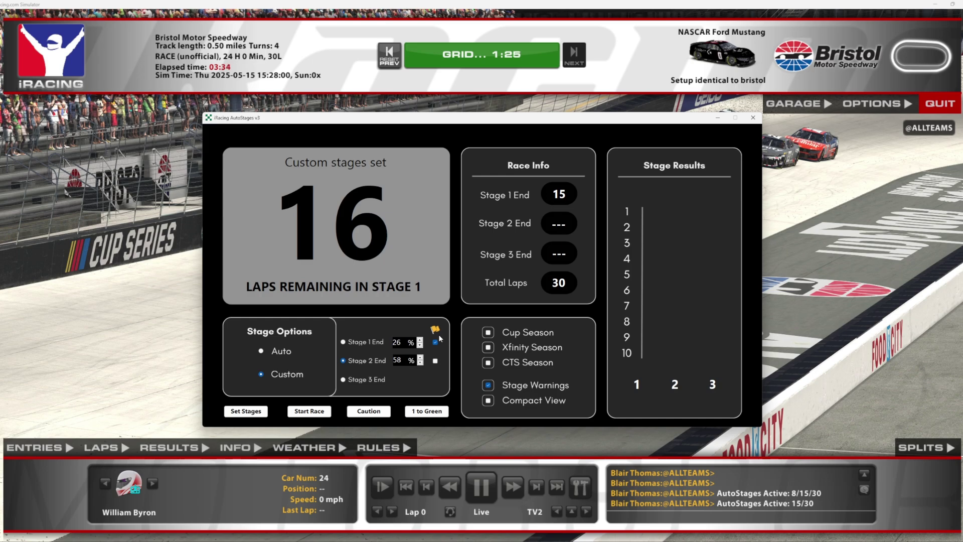
pyautogui.click(245, 412)
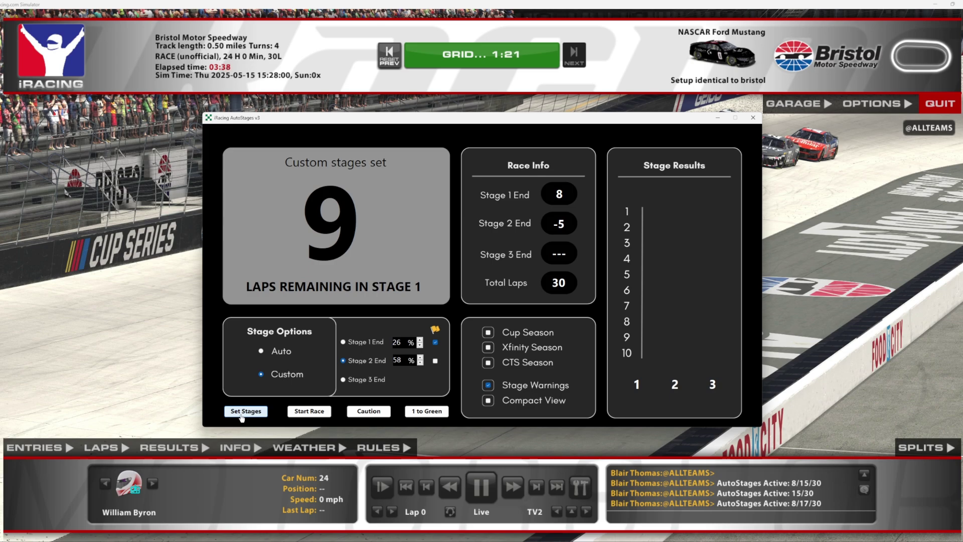
# Reapply stages so Stage 2 ends at lap 17, then try the Xfinity Season and CTS Season options.
pyautogui.click(241, 416)
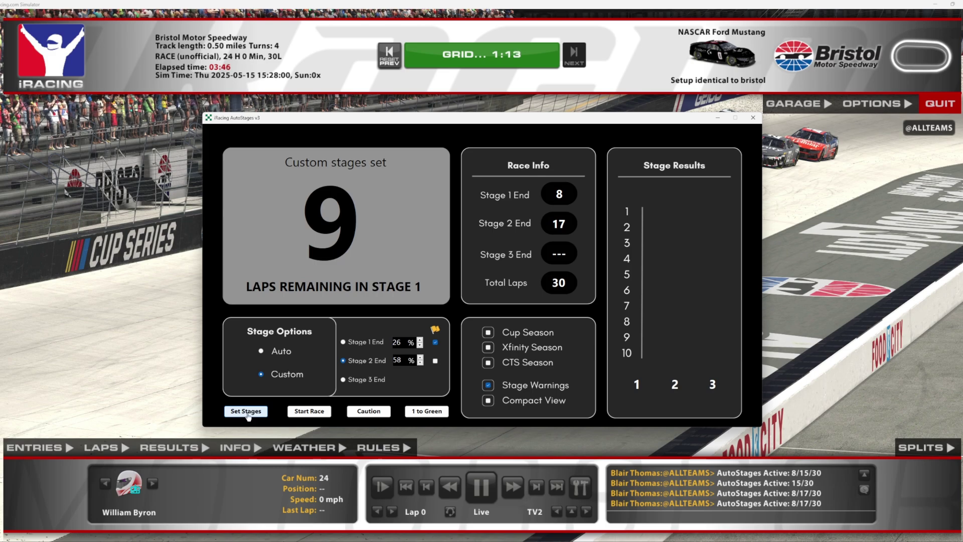
pyautogui.click(516, 348)
pyautogui.click(522, 369)
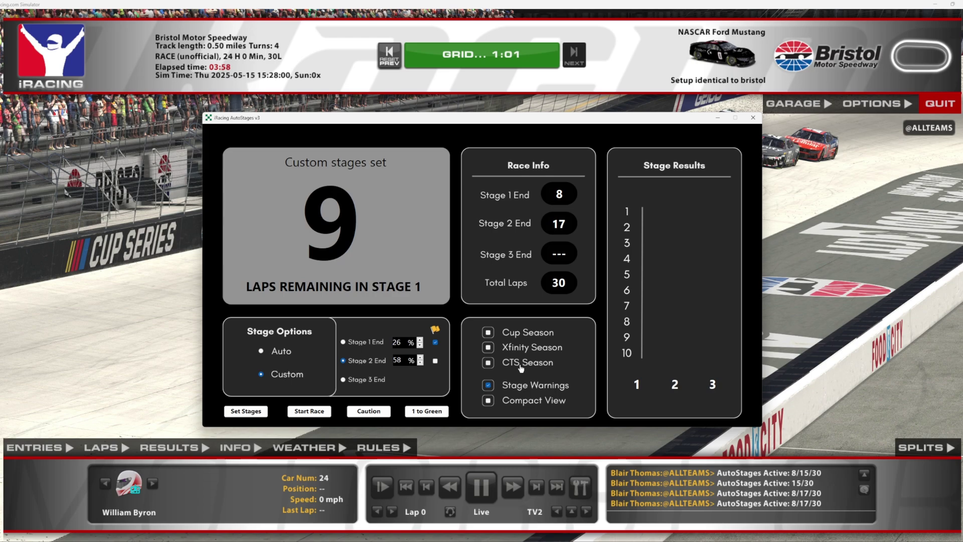
# Toggle the CTS Season option, keeping stage ends at laps 8 and 17 of 30.
pyautogui.click(527, 364)
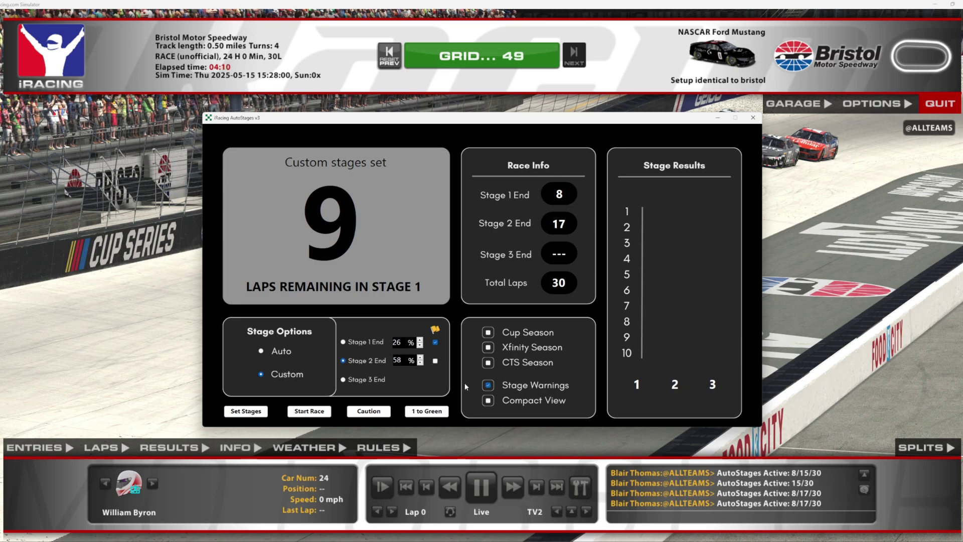
# Show the compact overlay at the lower left over iRacing's Bristol cockpit camera view.
pyautogui.click(529, 407)
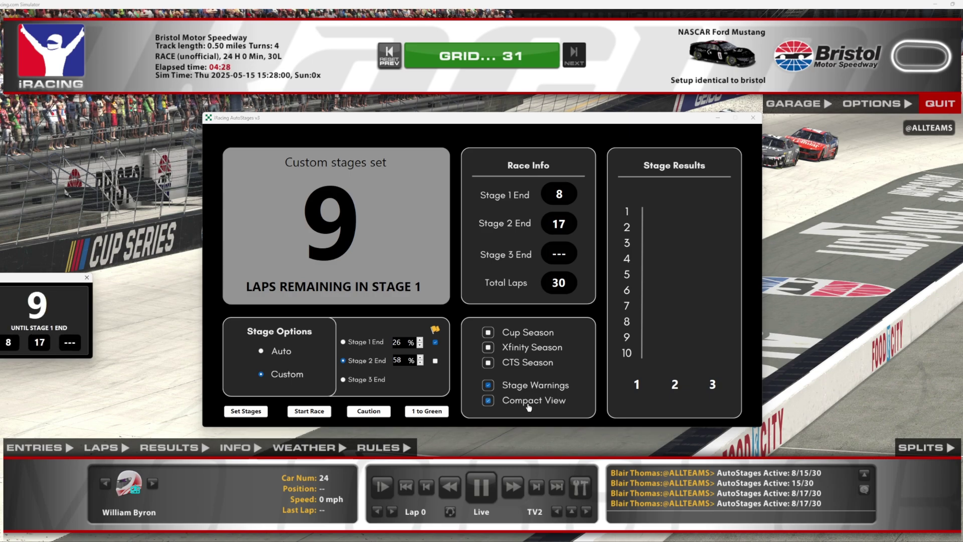
pyautogui.moveTo(44, 281); pyautogui.dragTo(191, 327)
pyautogui.click(580, 517)
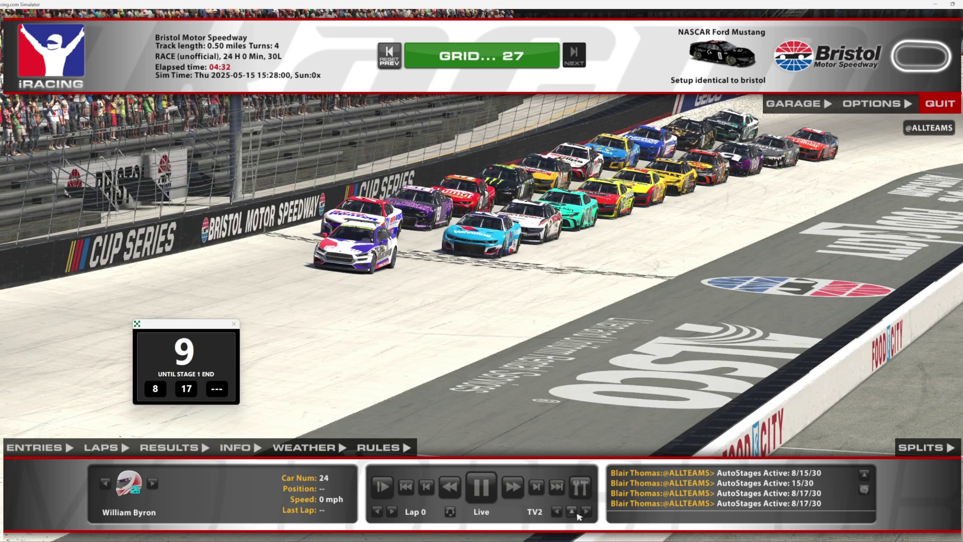
pyautogui.click(579, 514)
pyautogui.click(561, 240)
pyautogui.moveTo(222, 327); pyautogui.dragTo(210, 412)
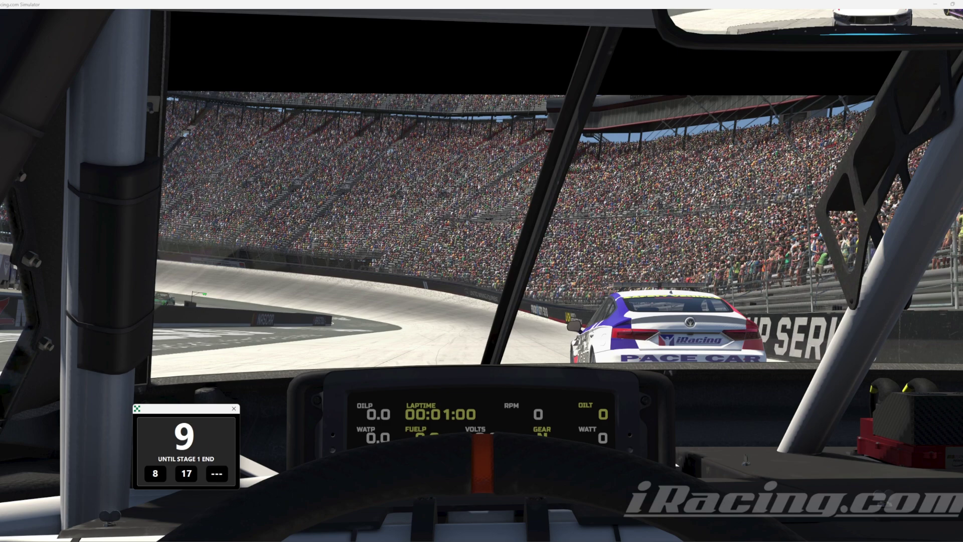
pyautogui.moveTo(338, 439)
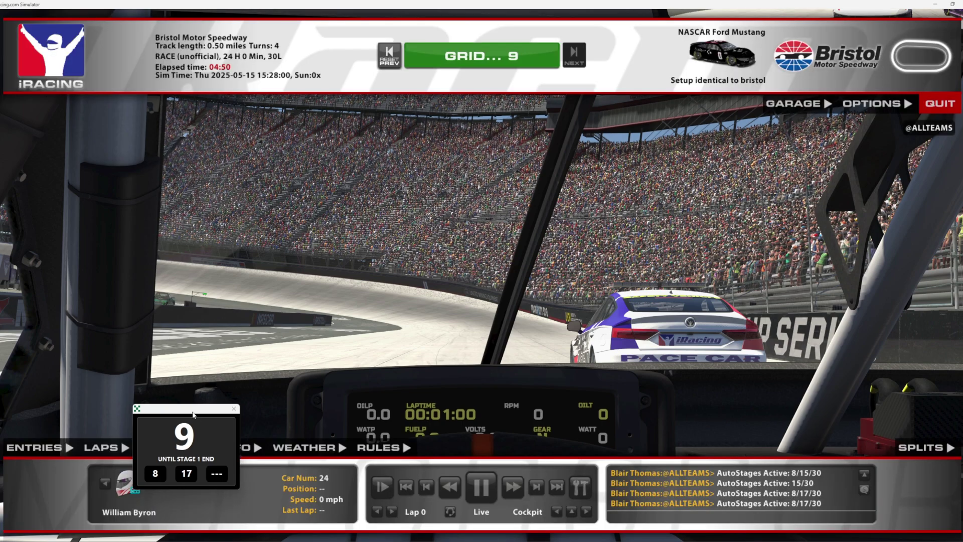